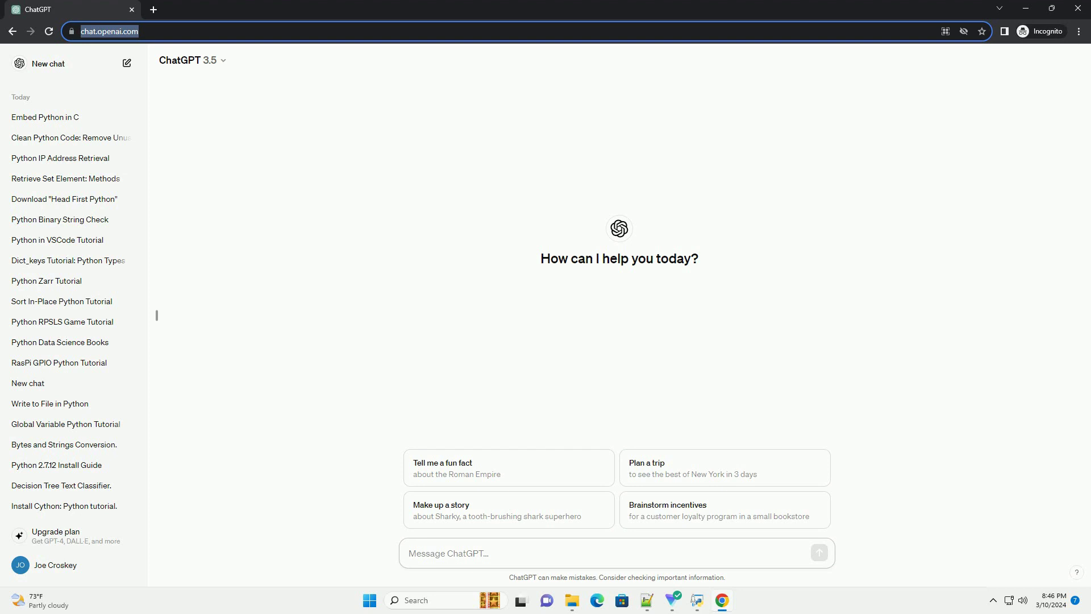
pyautogui.write('write an informative tutorial about python convert exponential to float with code example')
# - Send the request for a Python tutorial on converting exponential notation to float with float(), Decimal and string formatting
pyautogui.press('Return')
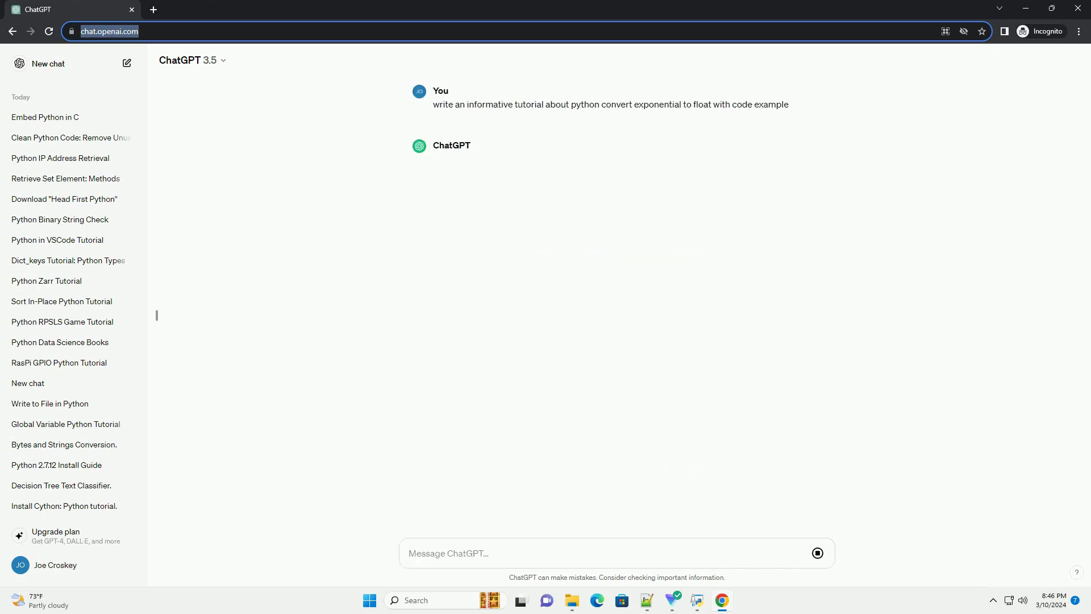